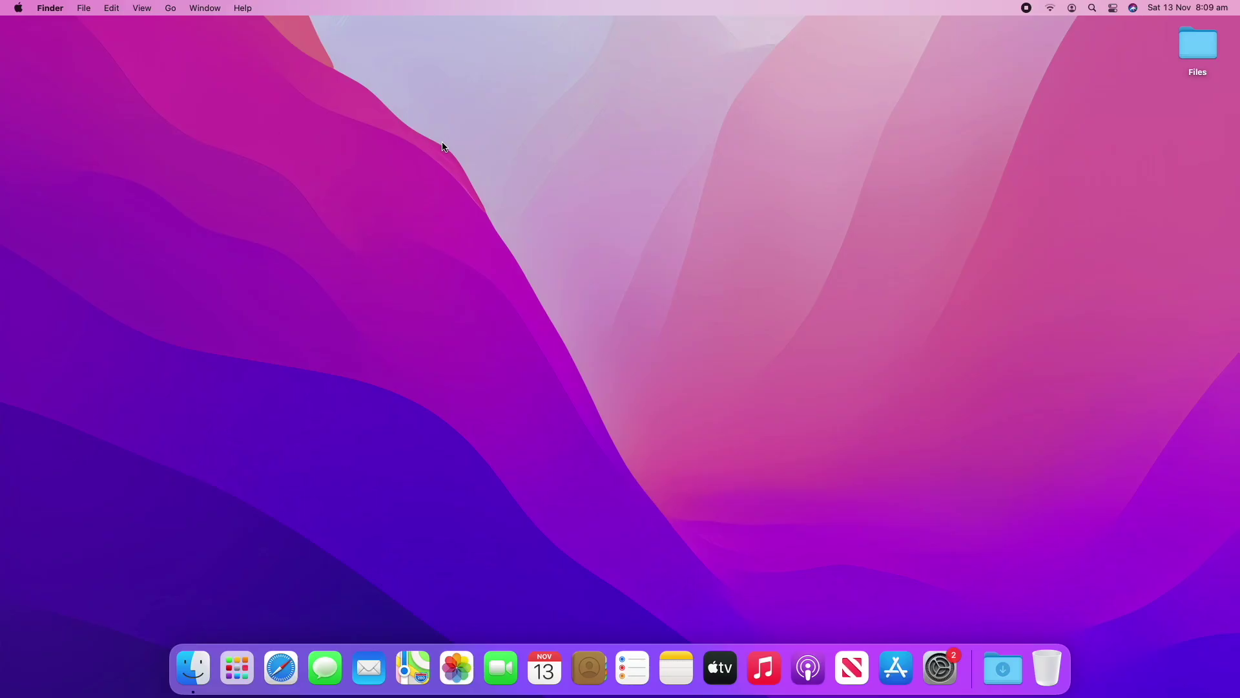
# Check this Mac's model, chip and macOS version in About This Mac, then close it.
pyautogui.click(18, 7)
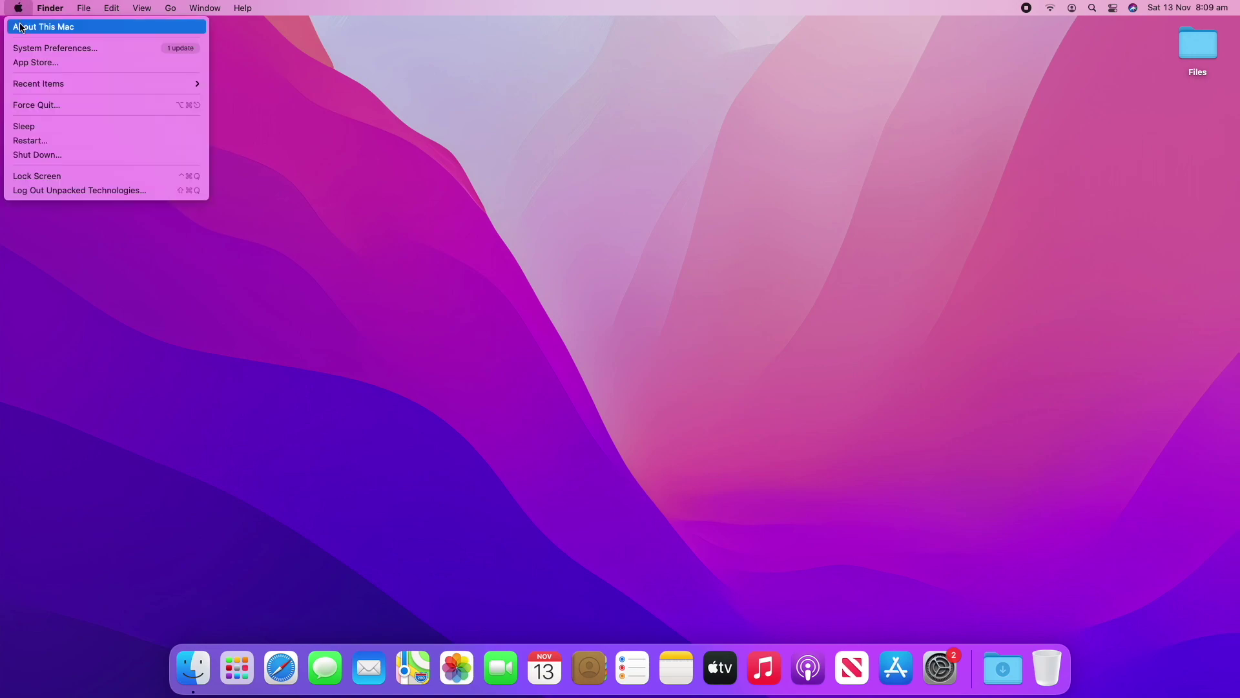
pyautogui.click(22, 27)
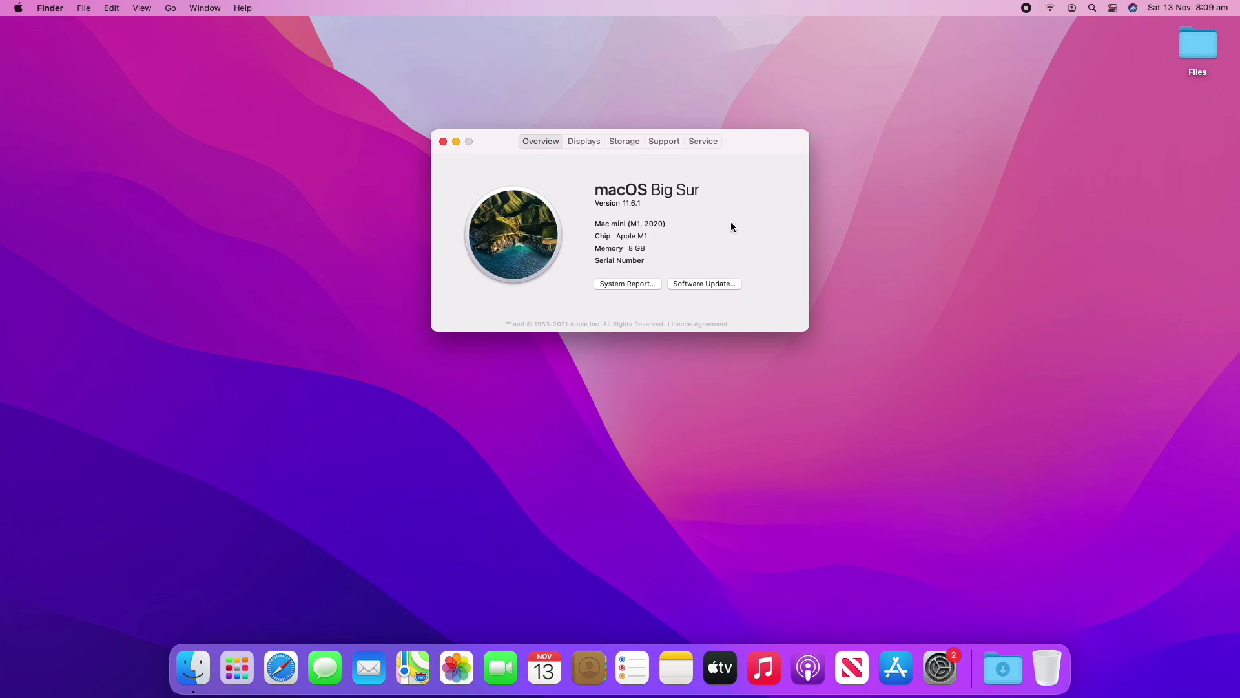
pyautogui.press('super+w')
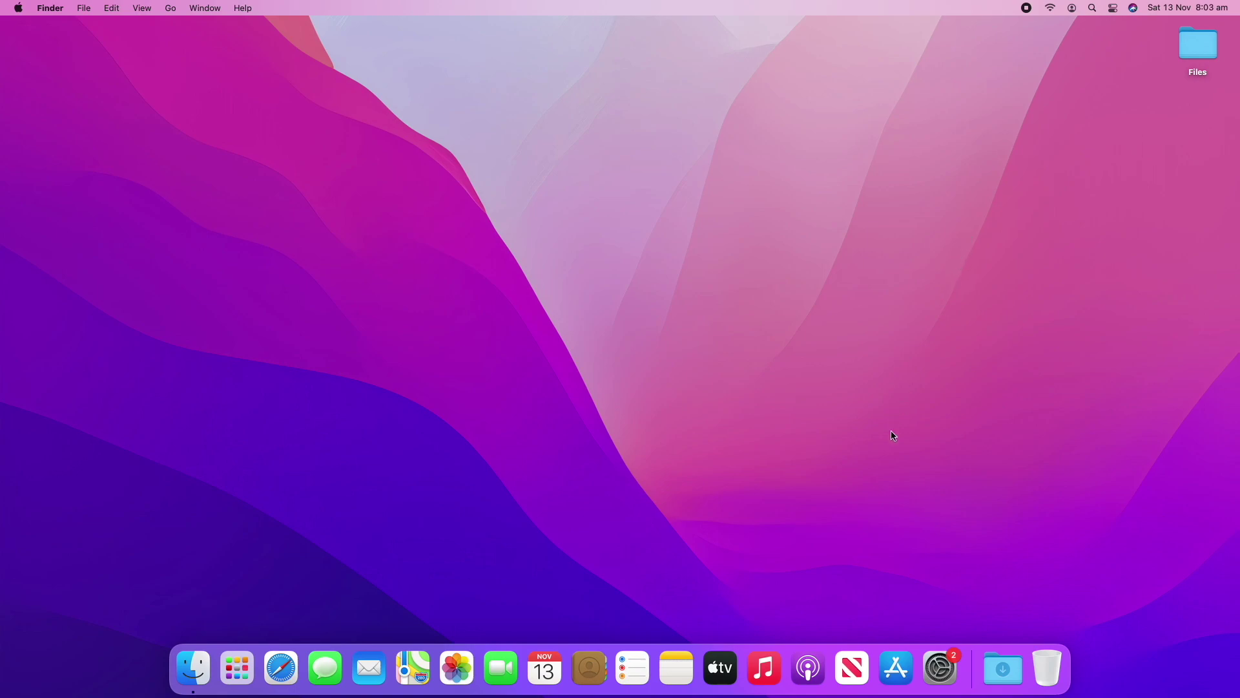
# Launch the App Store, pause the featured Shortcuts video, and search for 'overcast'.
pyautogui.click(901, 670)
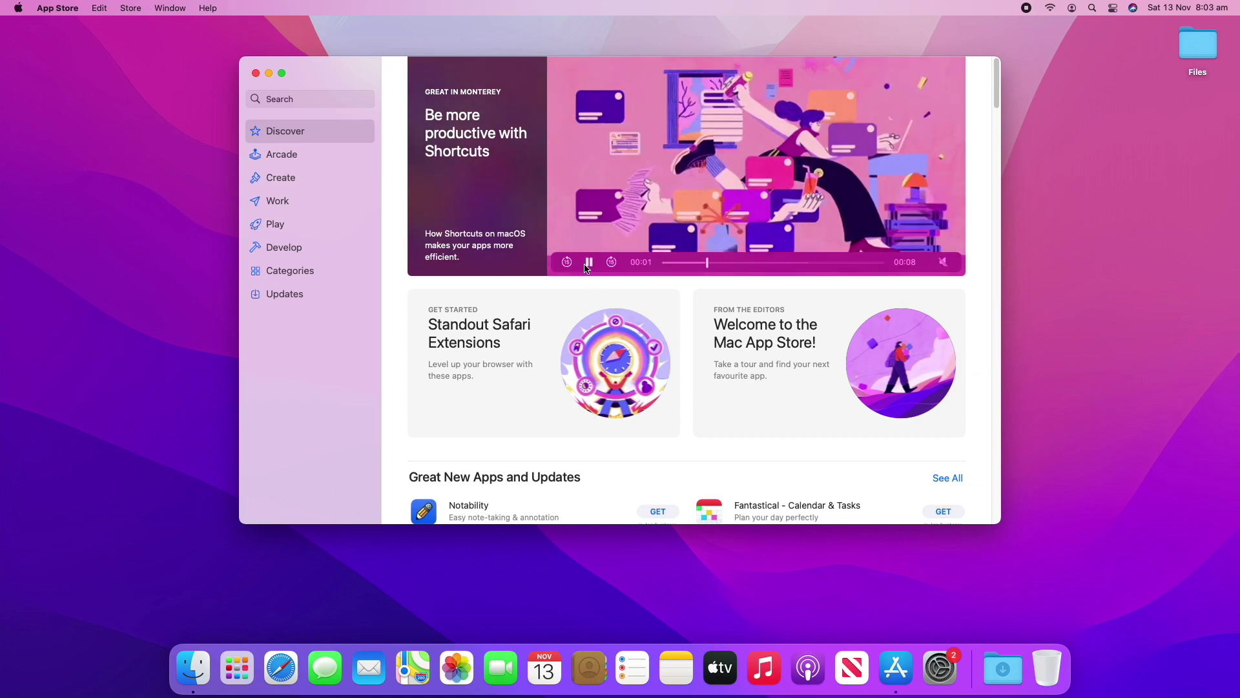
pyautogui.click(588, 262)
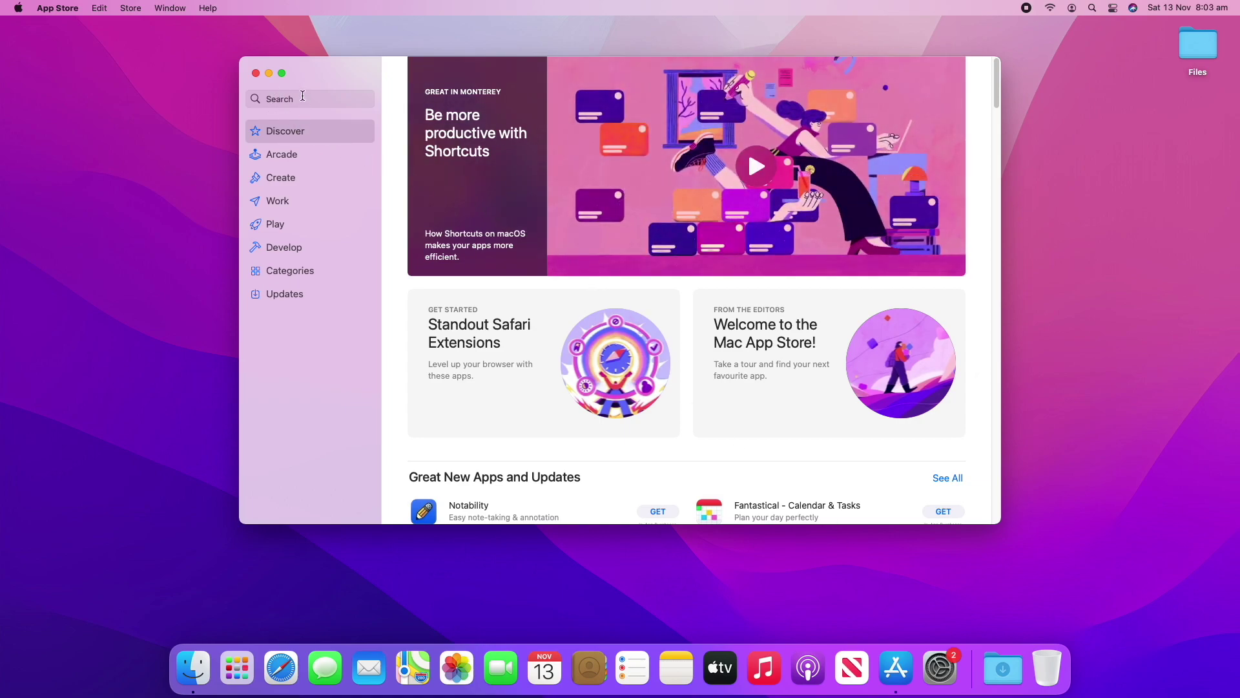
pyautogui.click(302, 98)
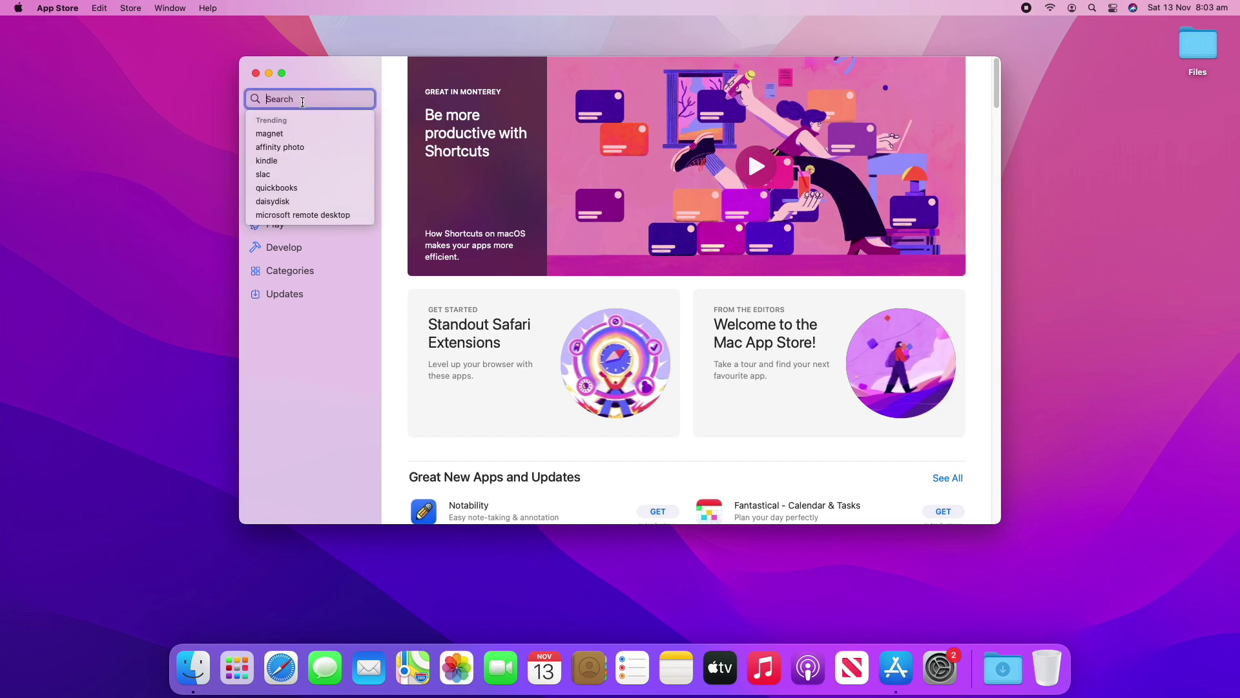
pyautogui.write('over')
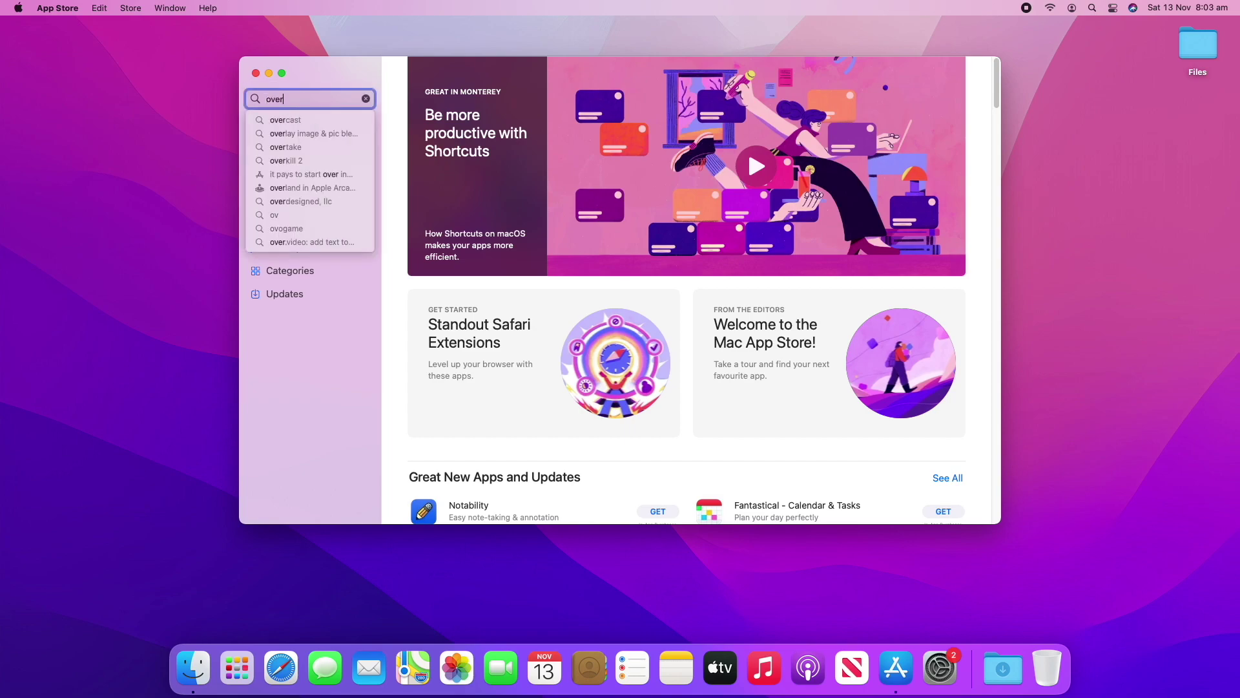
pyautogui.write('cast')
pyautogui.press('Return')
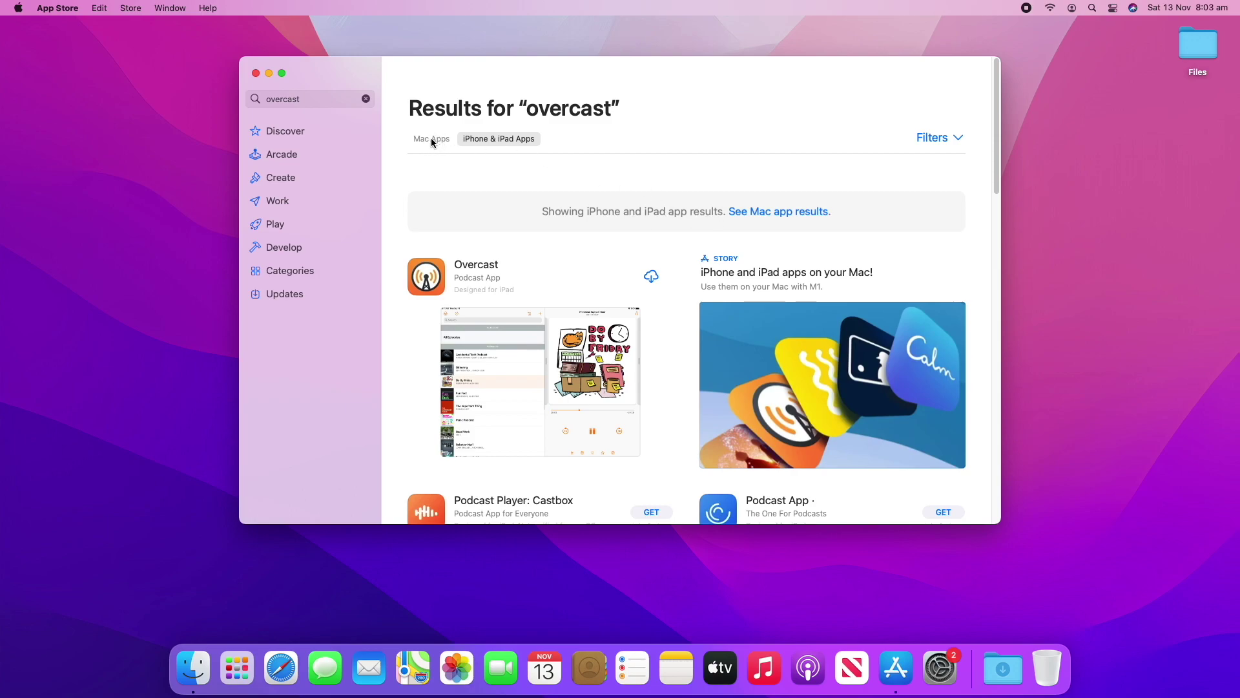
# Compare the Mac and iPhone & iPad results for overcast and view Overcast's details page.
pyautogui.click(432, 140)
pyautogui.click(497, 140)
pyautogui.click(442, 276)
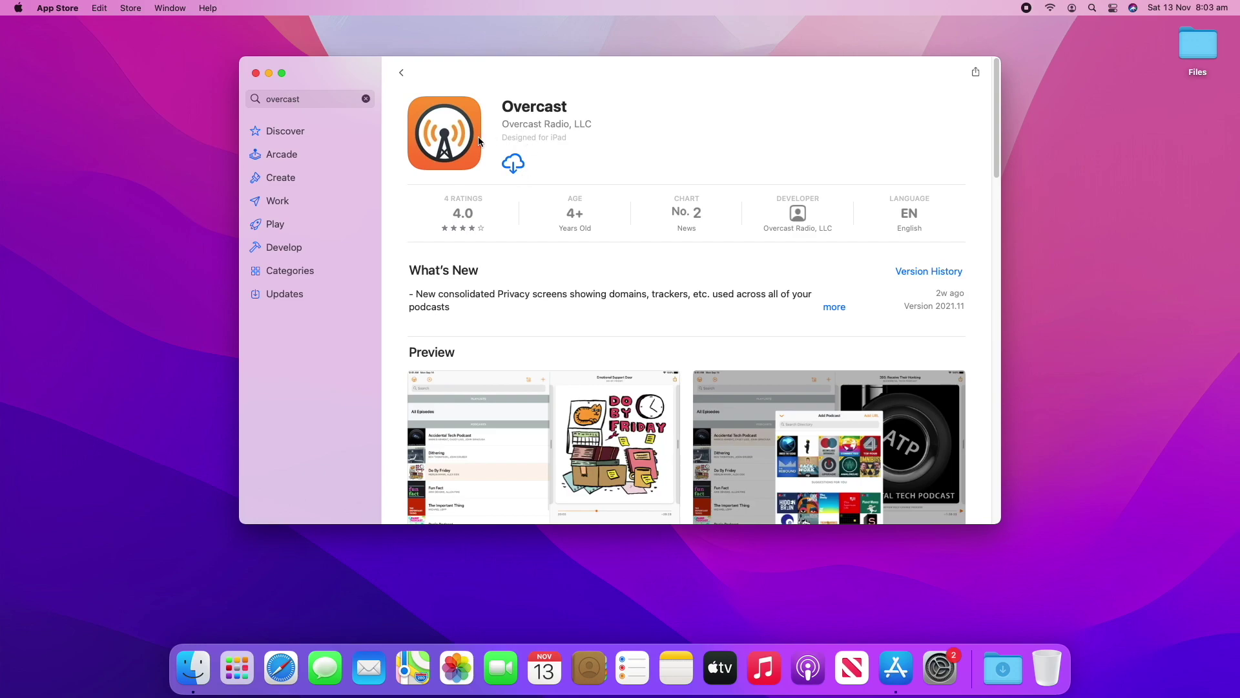
pyautogui.click(400, 74)
# Toggle the result tabs between Mac and iPhone & iPad again, then return to Discover.
pyautogui.click(435, 137)
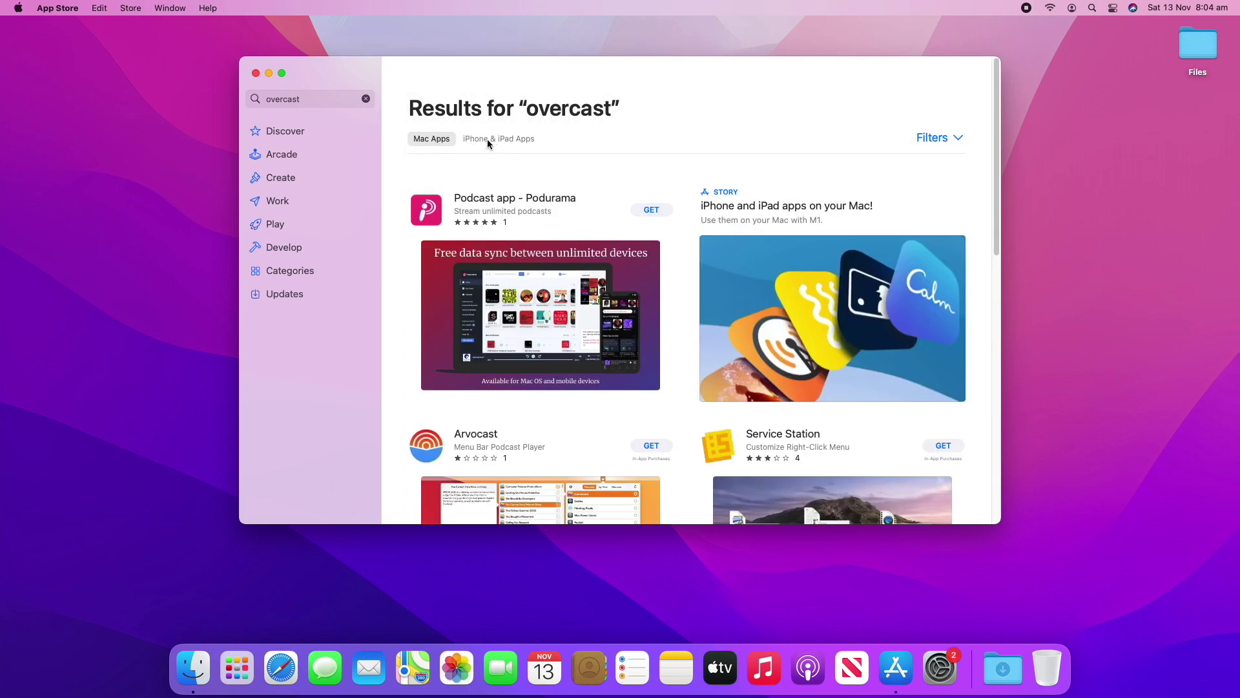
pyautogui.click(487, 138)
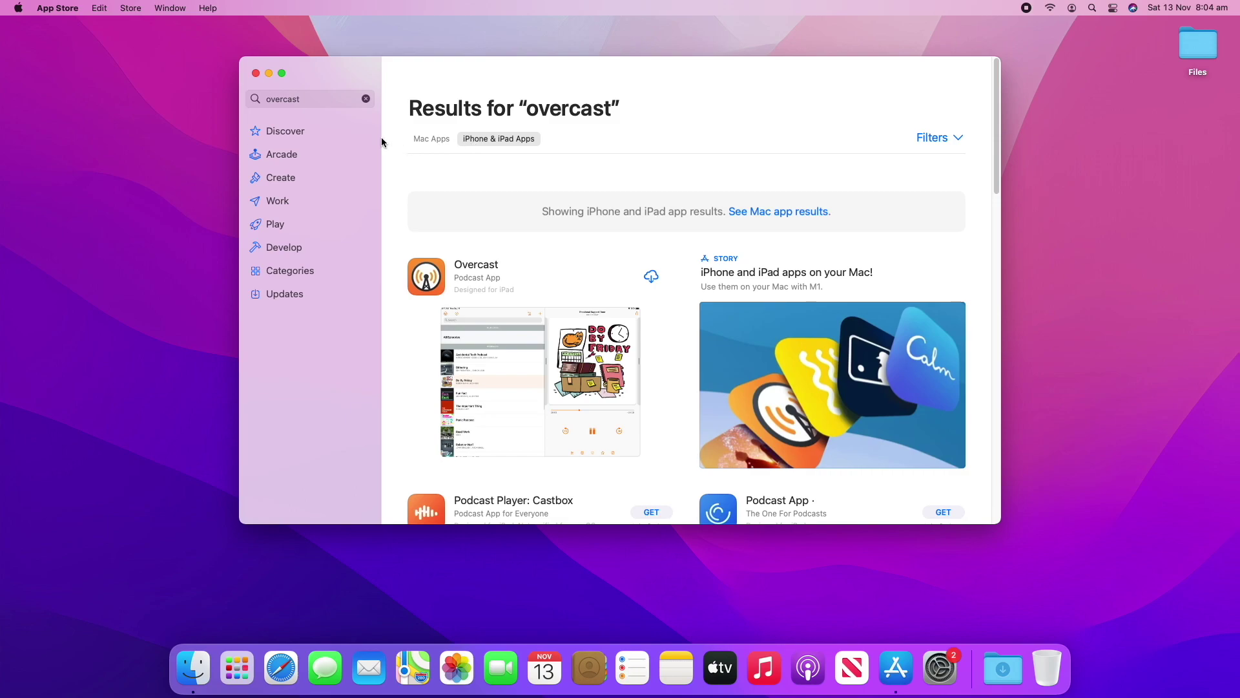
pyautogui.click(313, 124)
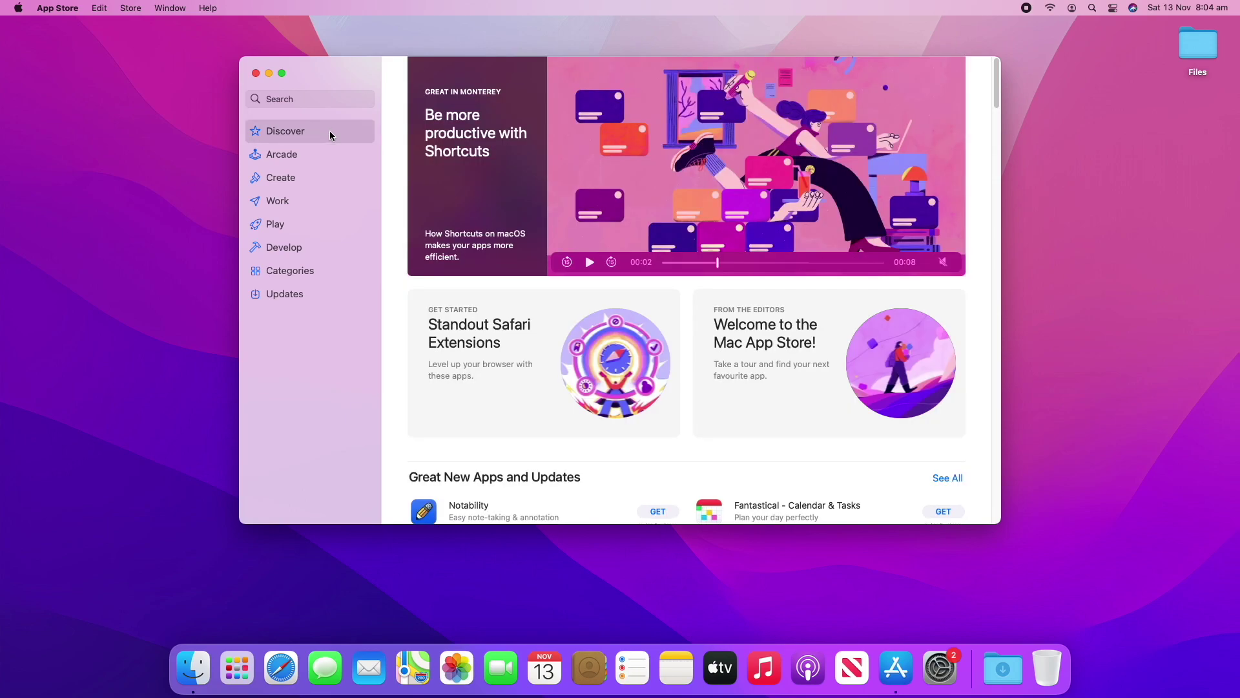
# Scroll down the Discover page to the Great iPhone & iPad Apps for Mac With M1 shelf.
pyautogui.scroll(-2, 541, 309)
pyautogui.scroll(-10, 542, 315)
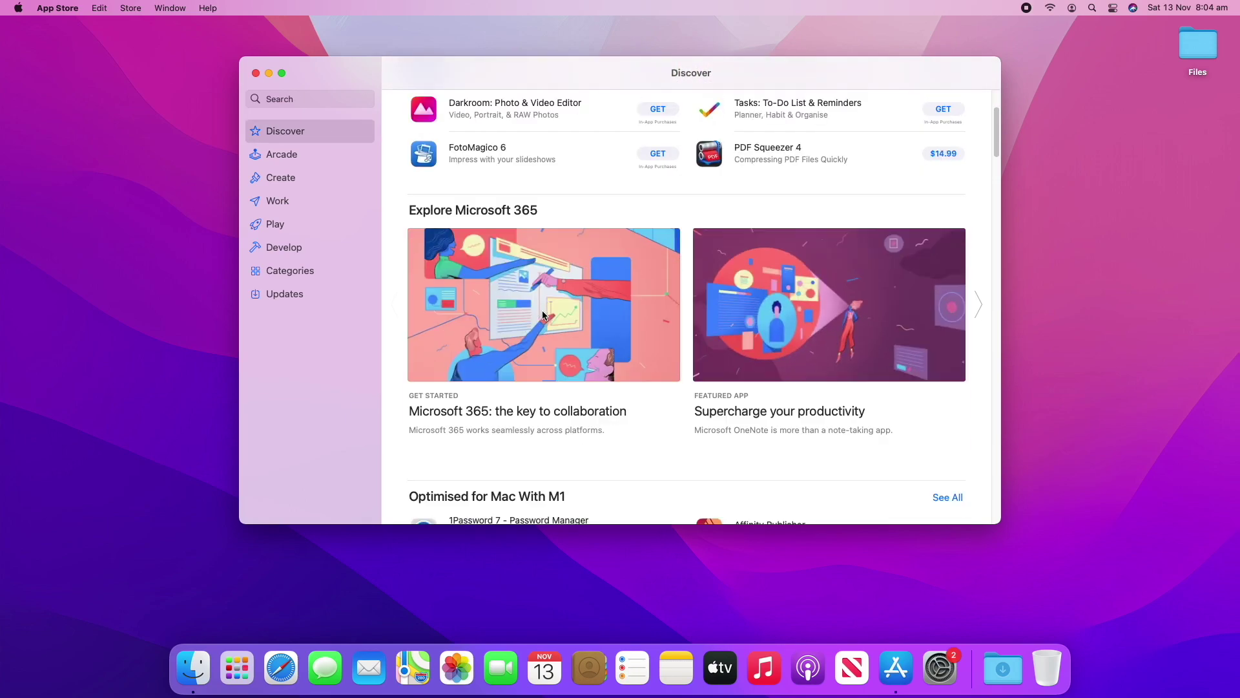
pyautogui.scroll(-4, 542, 314)
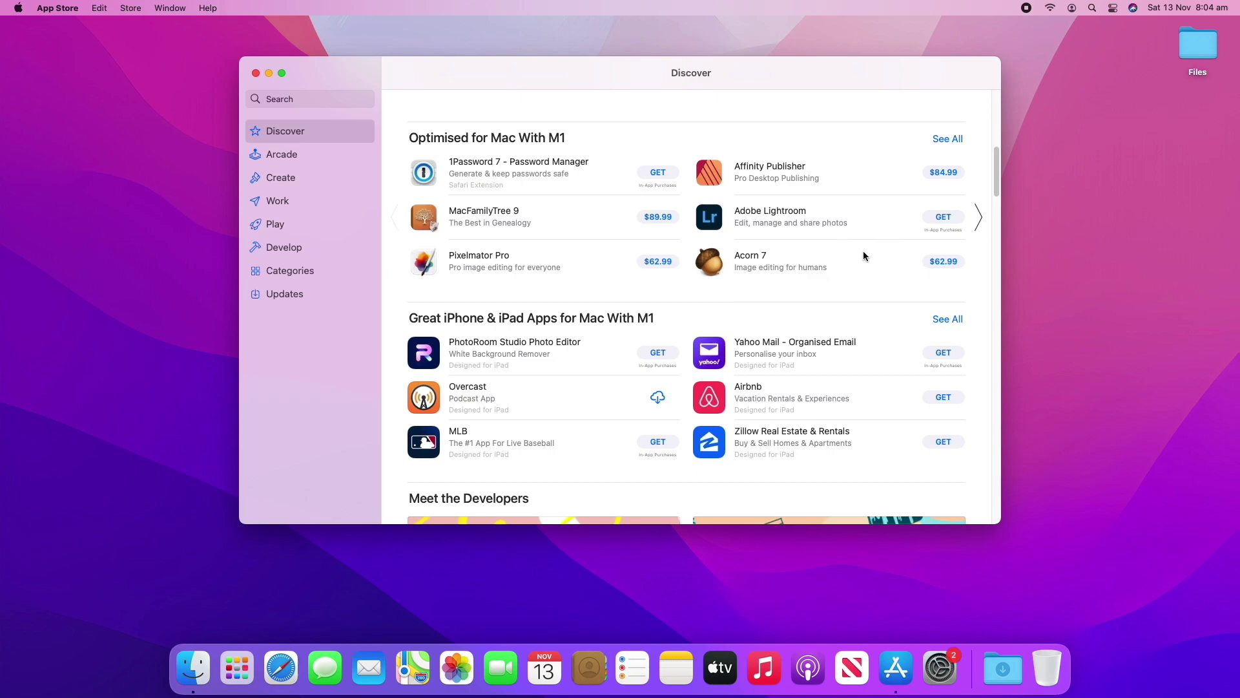
pyautogui.scroll(-2, 864, 259)
pyautogui.scroll(2, 864, 258)
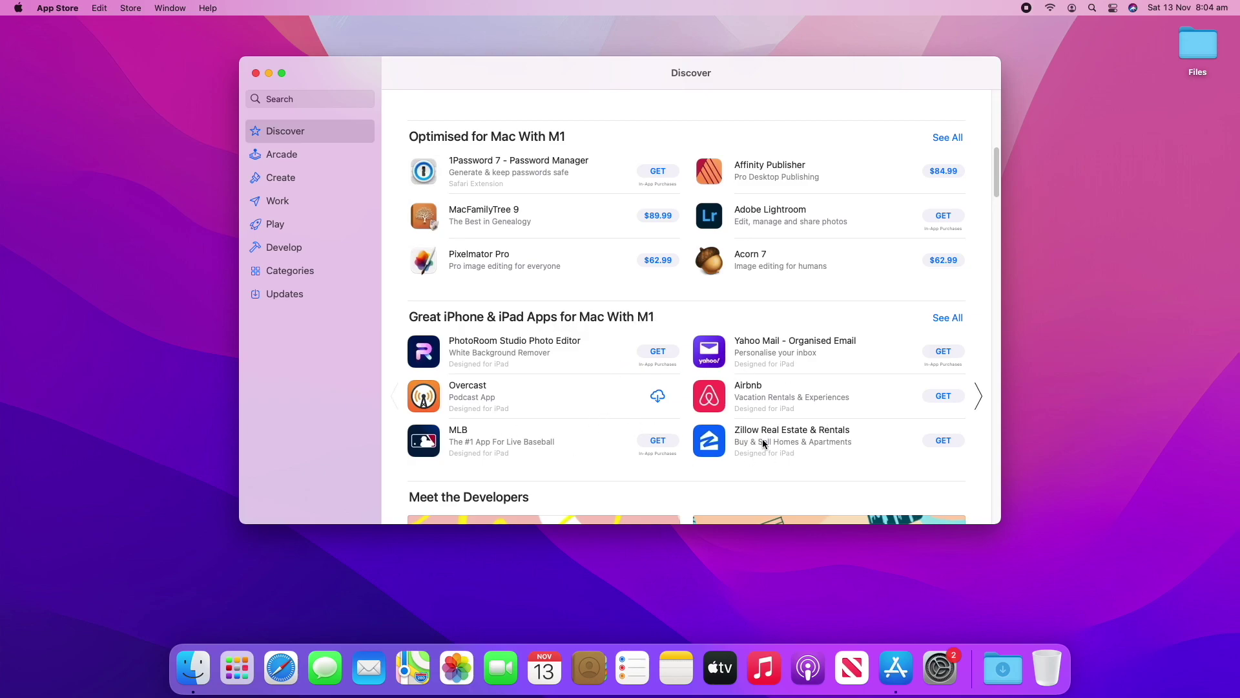
# Open See All for Great iPhone & iPad Apps for Mac With M1, browse it, and preview Overcast.
pyautogui.click(949, 318)
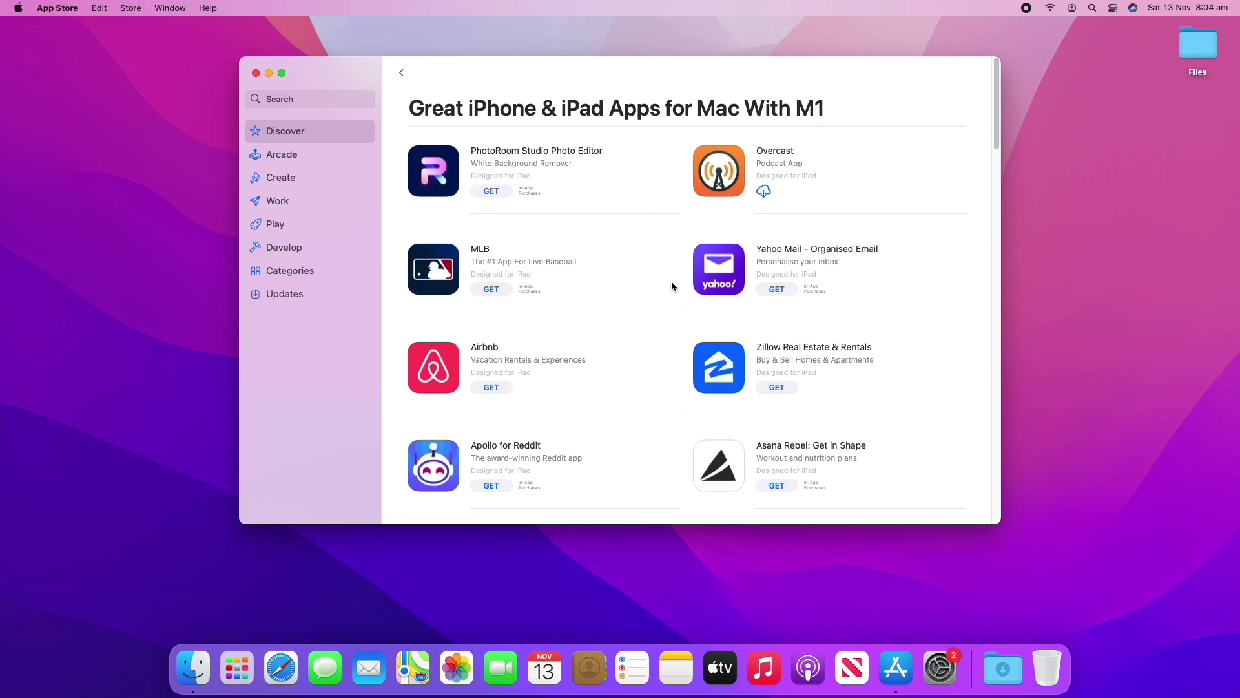
pyautogui.scroll(-1, 685, 288)
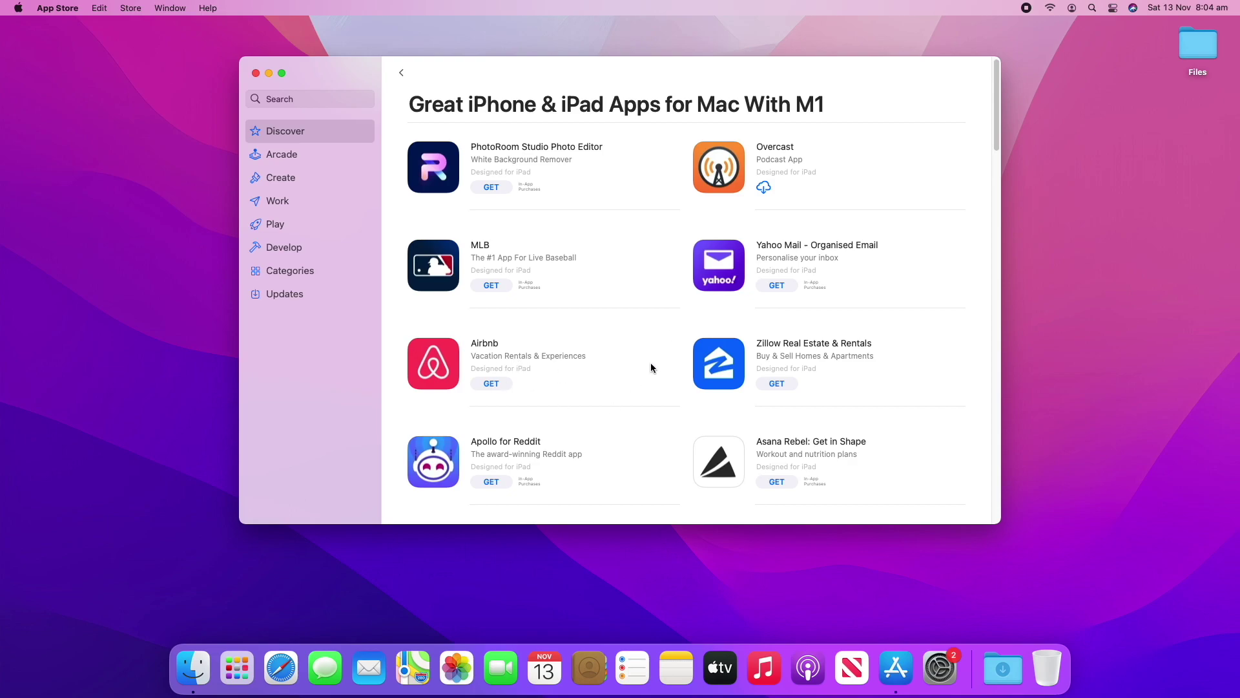
pyautogui.scroll(-5, 669, 363)
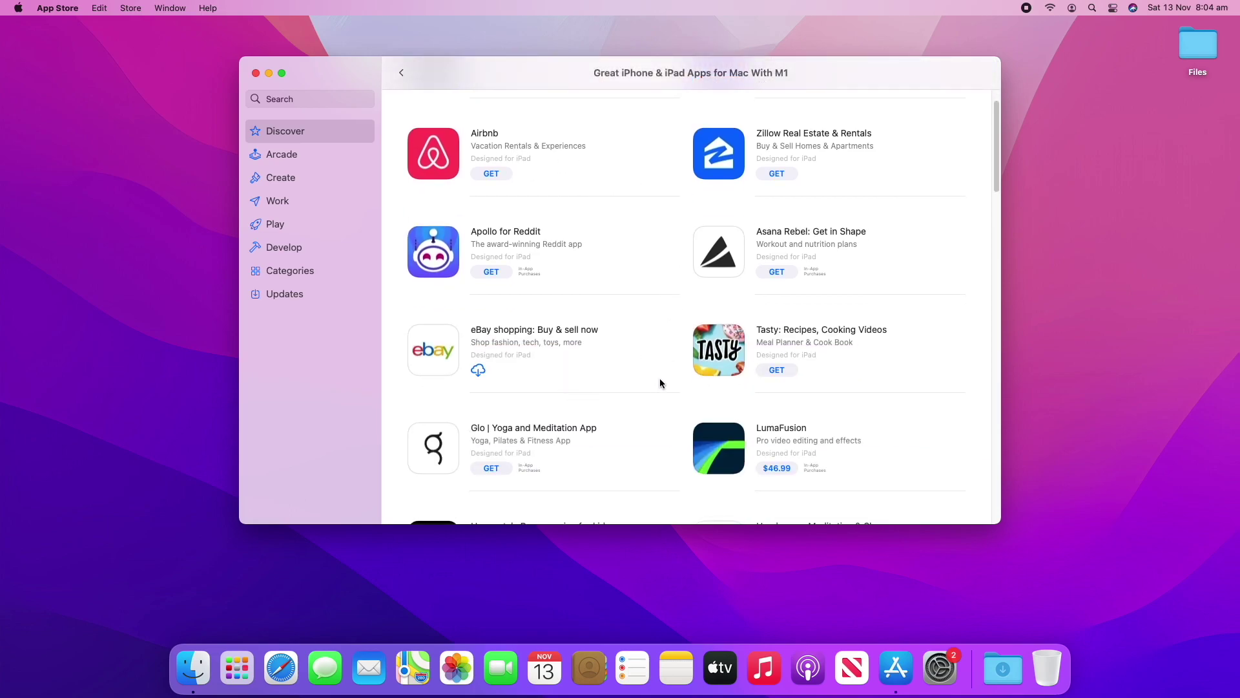
pyautogui.scroll(-4, 660, 382)
pyautogui.scroll(8, 660, 382)
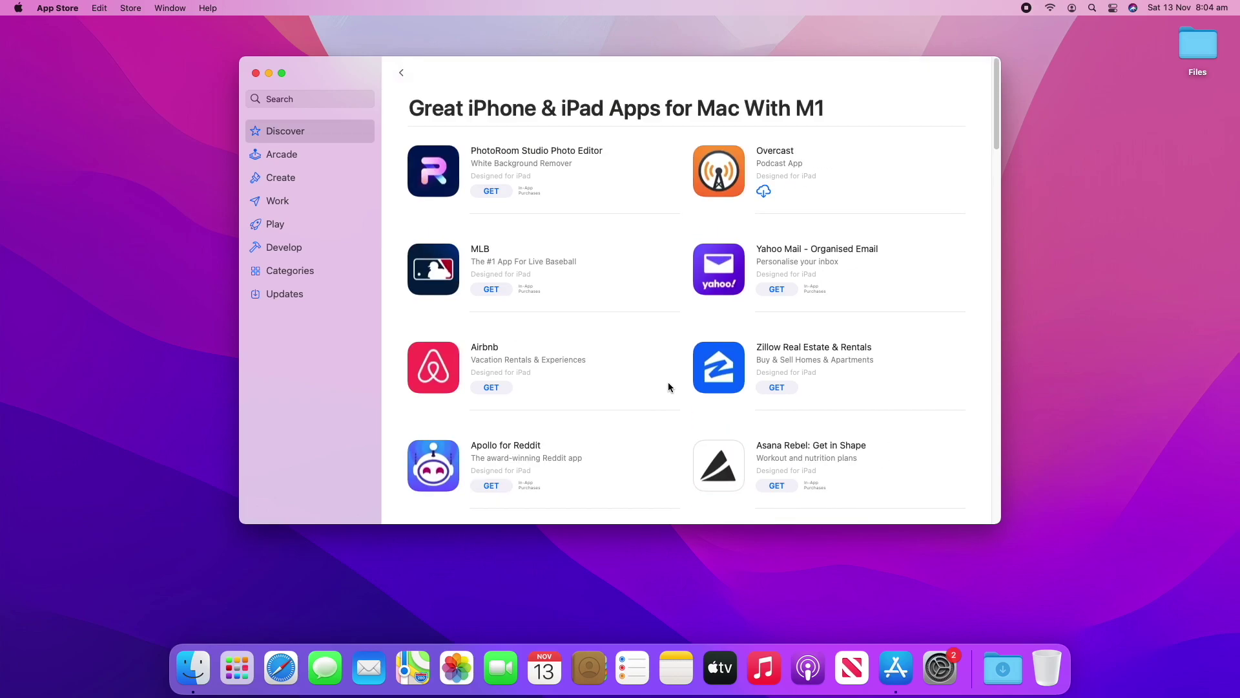
pyautogui.click(777, 153)
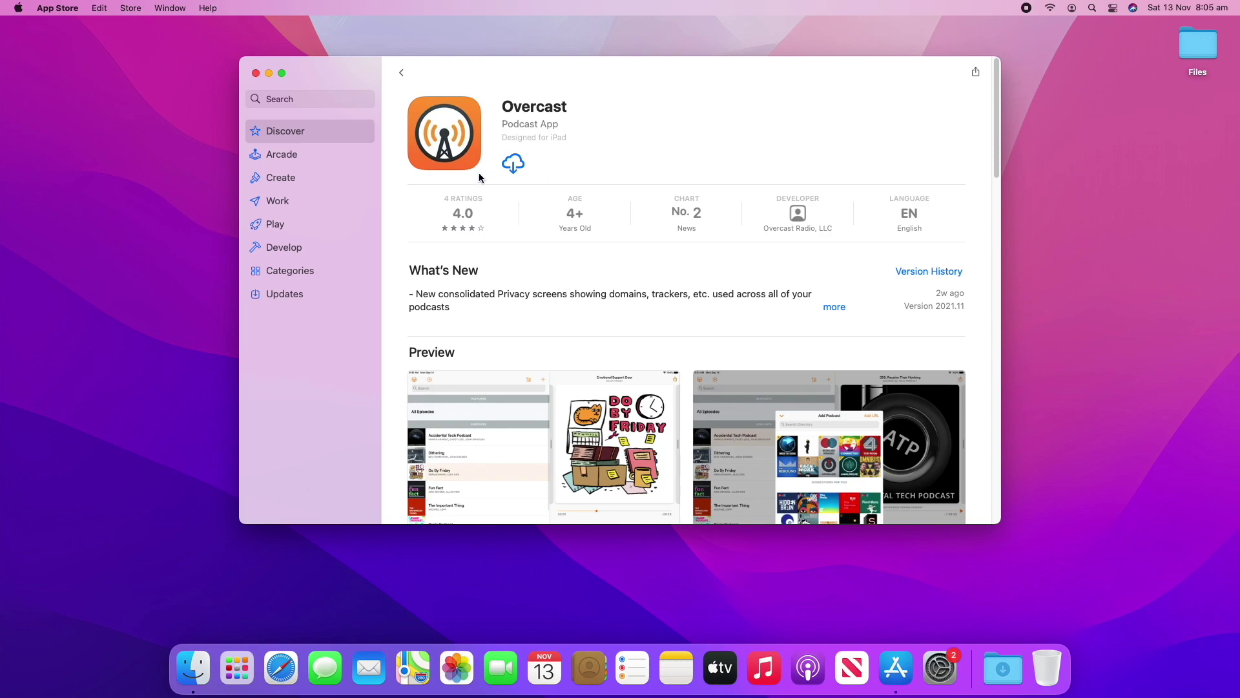
pyautogui.click(402, 75)
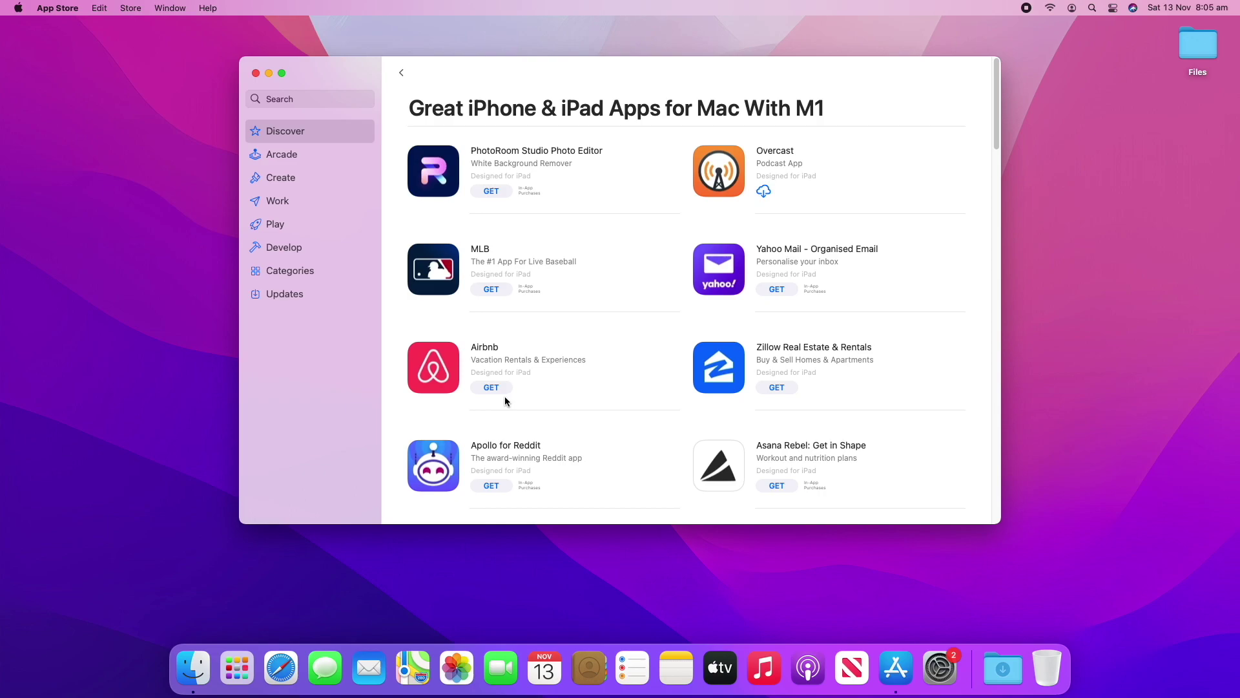
# Download and install Overcast from its product page, then confirm its new icon in Launchpad.
pyautogui.click(736, 154)
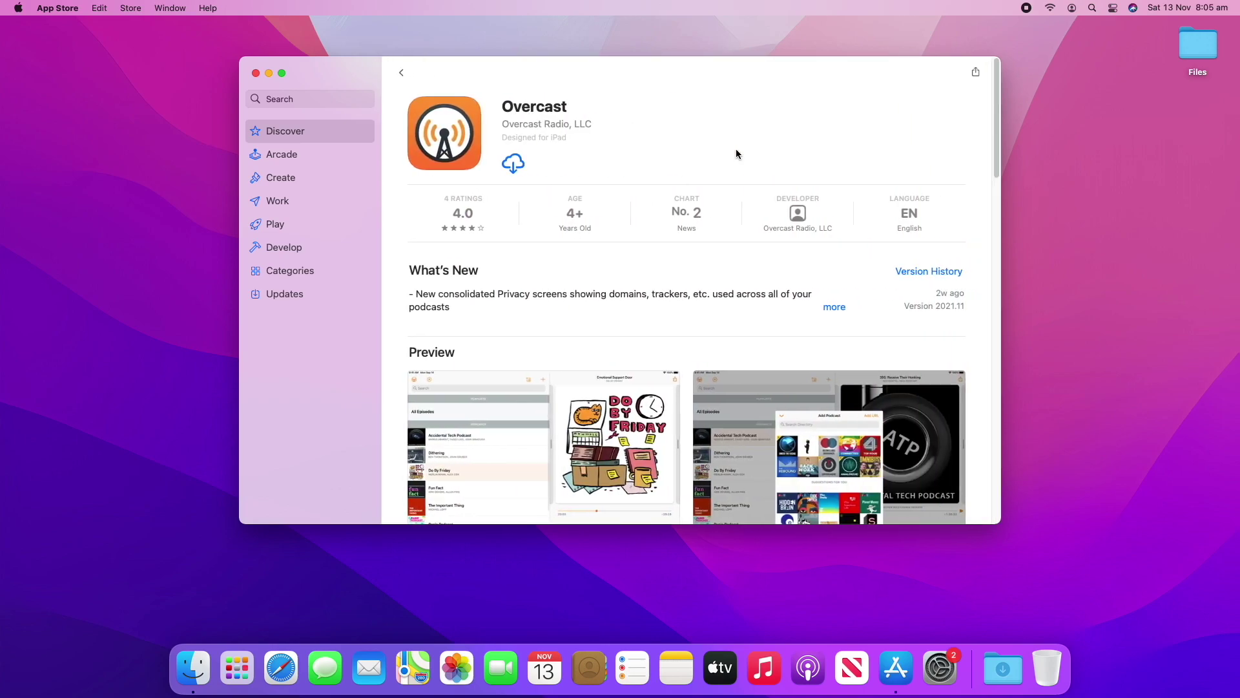
pyautogui.click(513, 163)
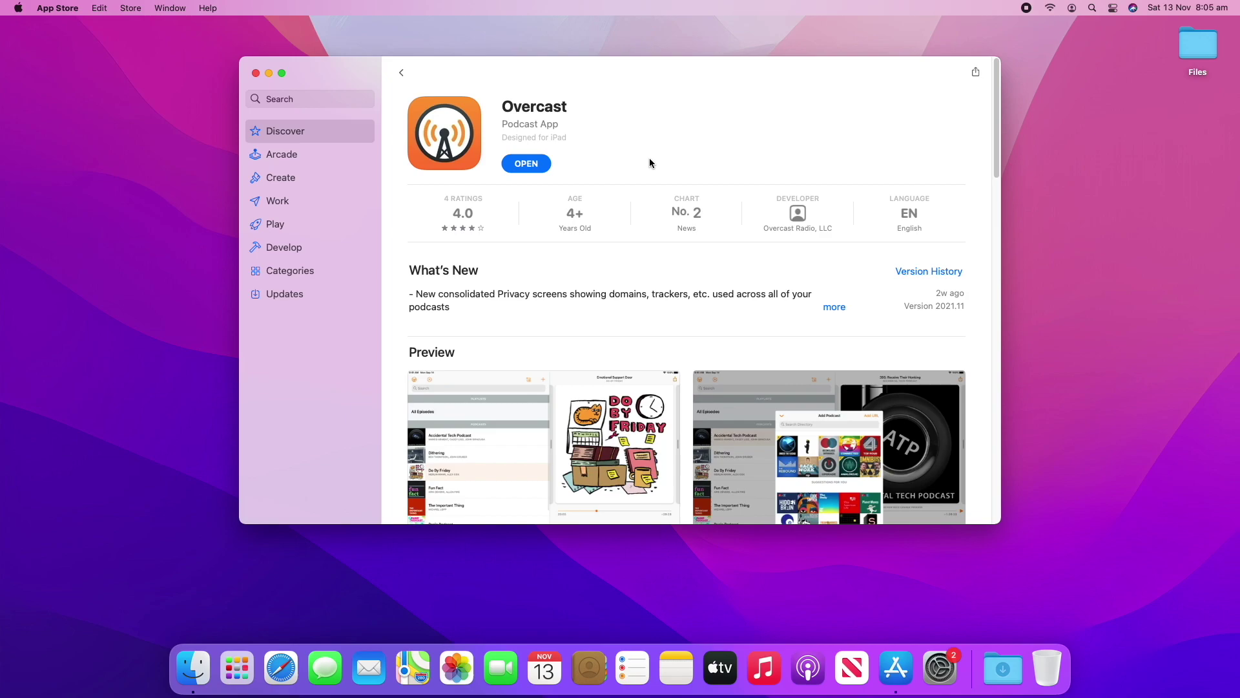
pyautogui.click(238, 679)
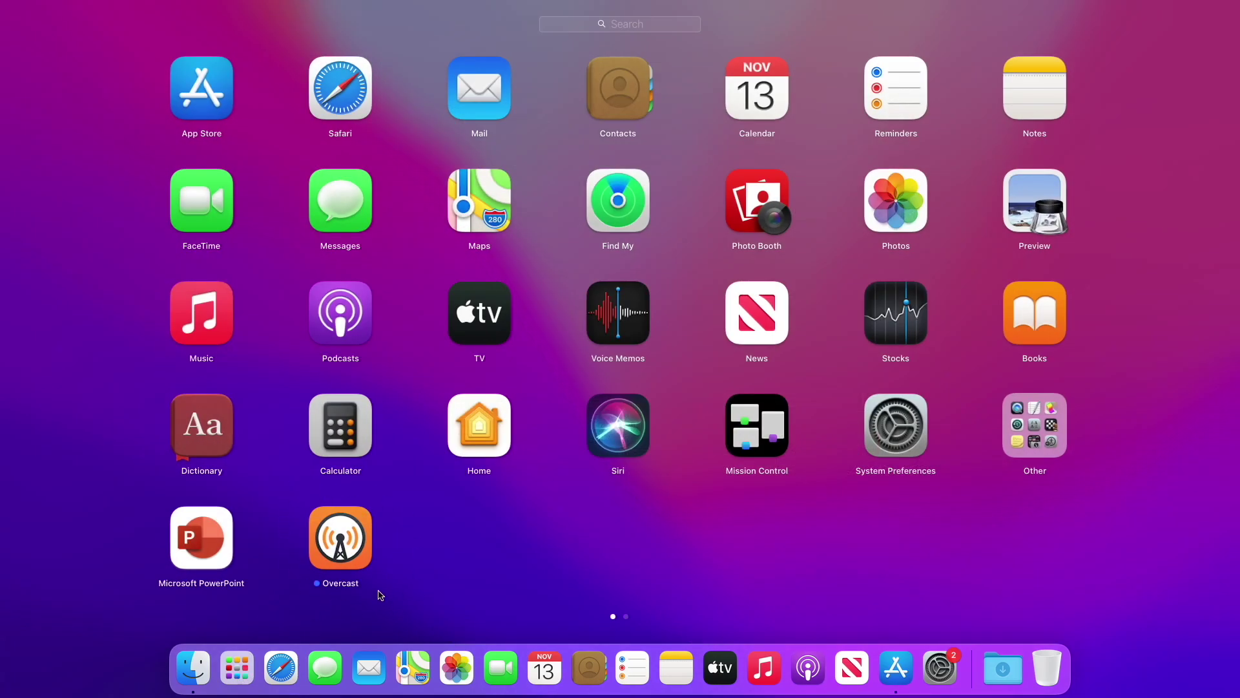
pyautogui.click(597, 553)
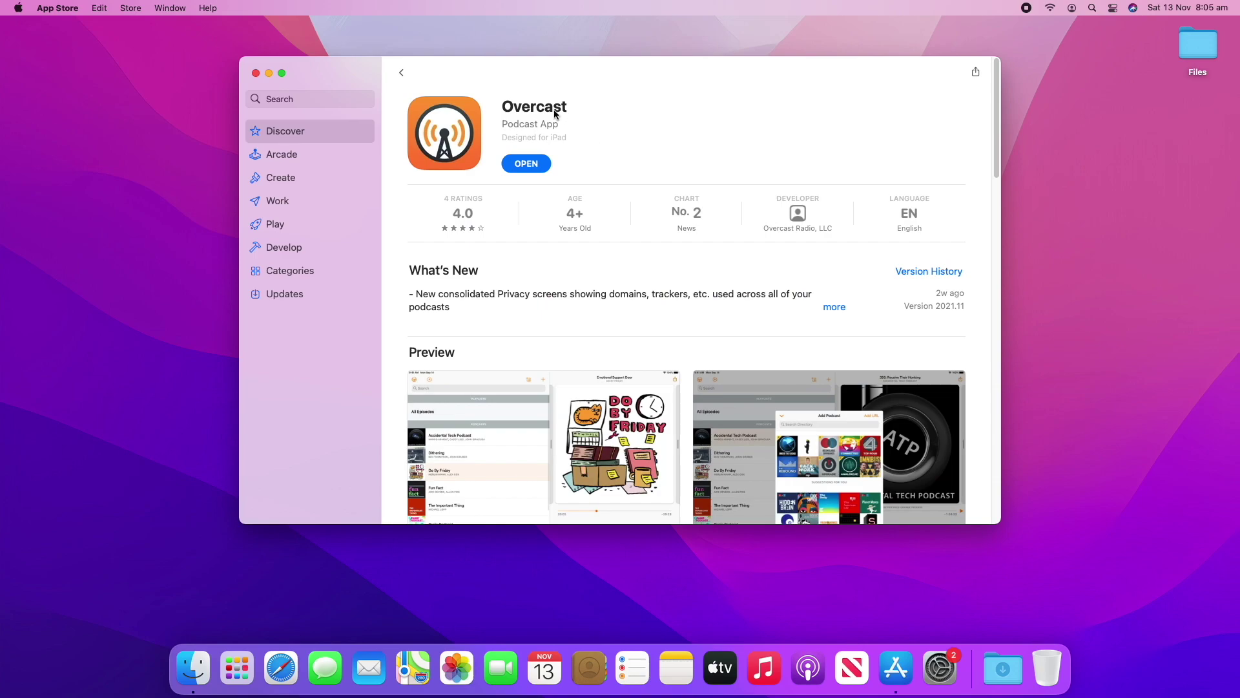
# Launch the installed Overcast and quit the App Store from its Dock menu.
pyautogui.click(541, 164)
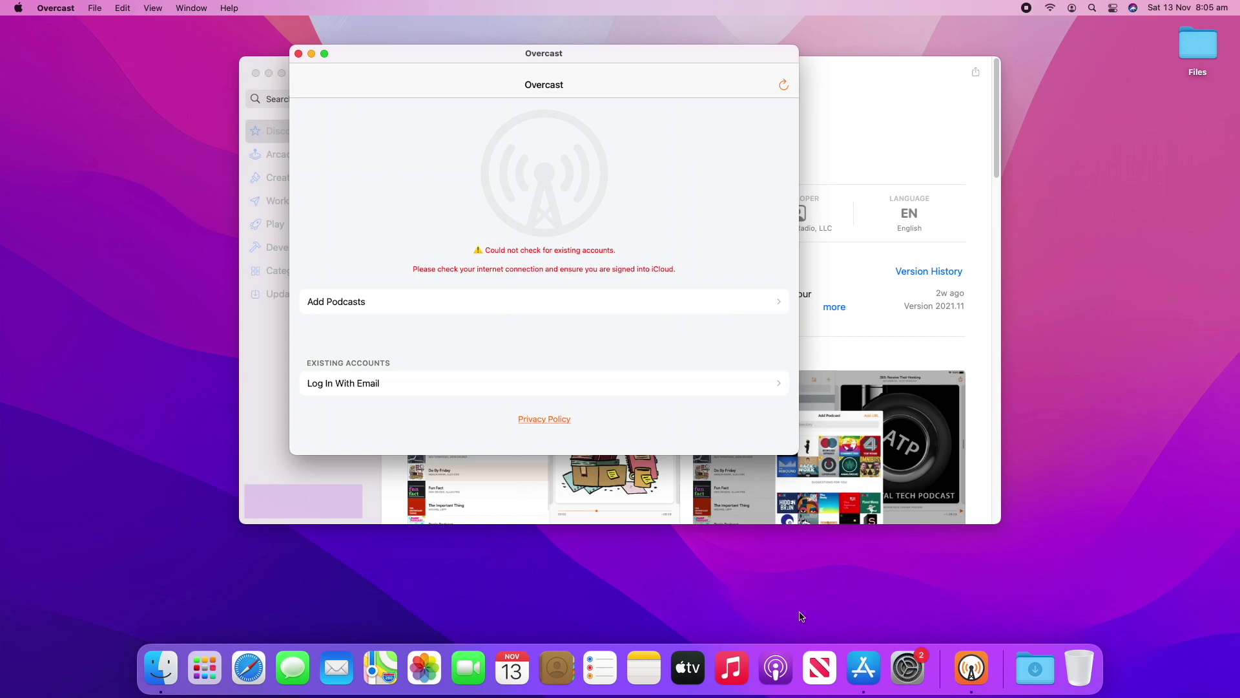
pyautogui.rightClick(864, 666)
pyautogui.click(860, 620)
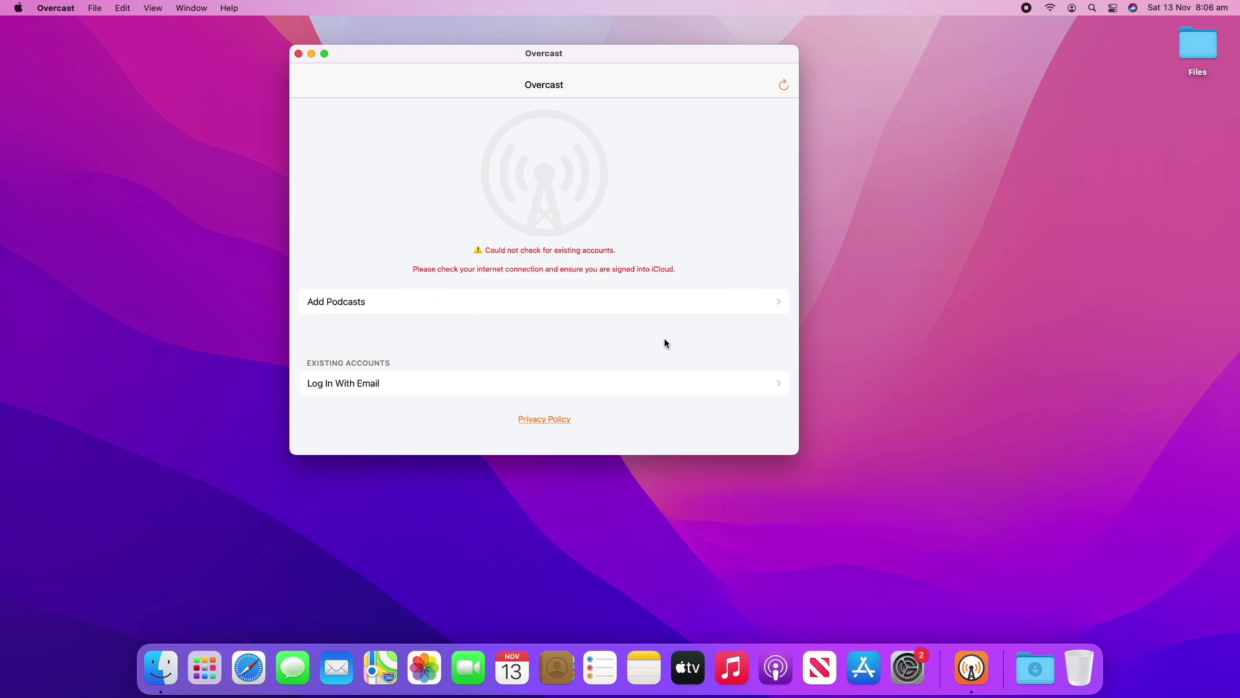
# Open Overcast's Add Podcasts directory and dismiss the notification banner's Options menu.
pyautogui.click(776, 302)
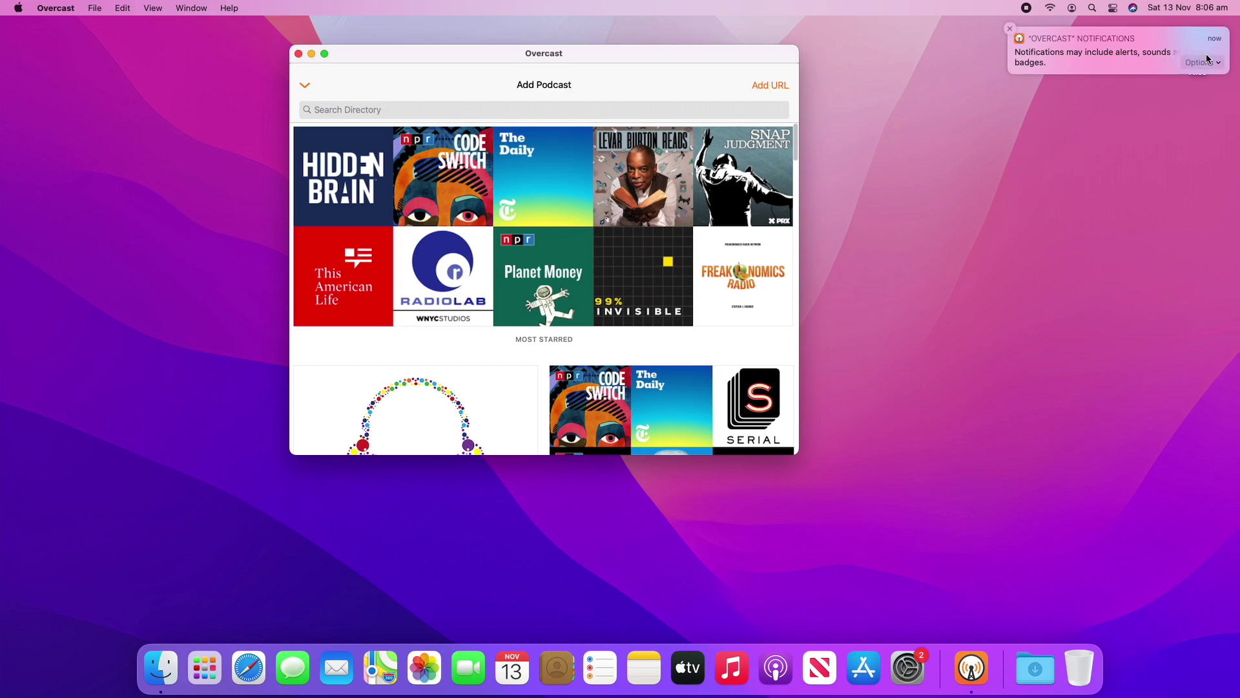
pyautogui.click(1204, 62)
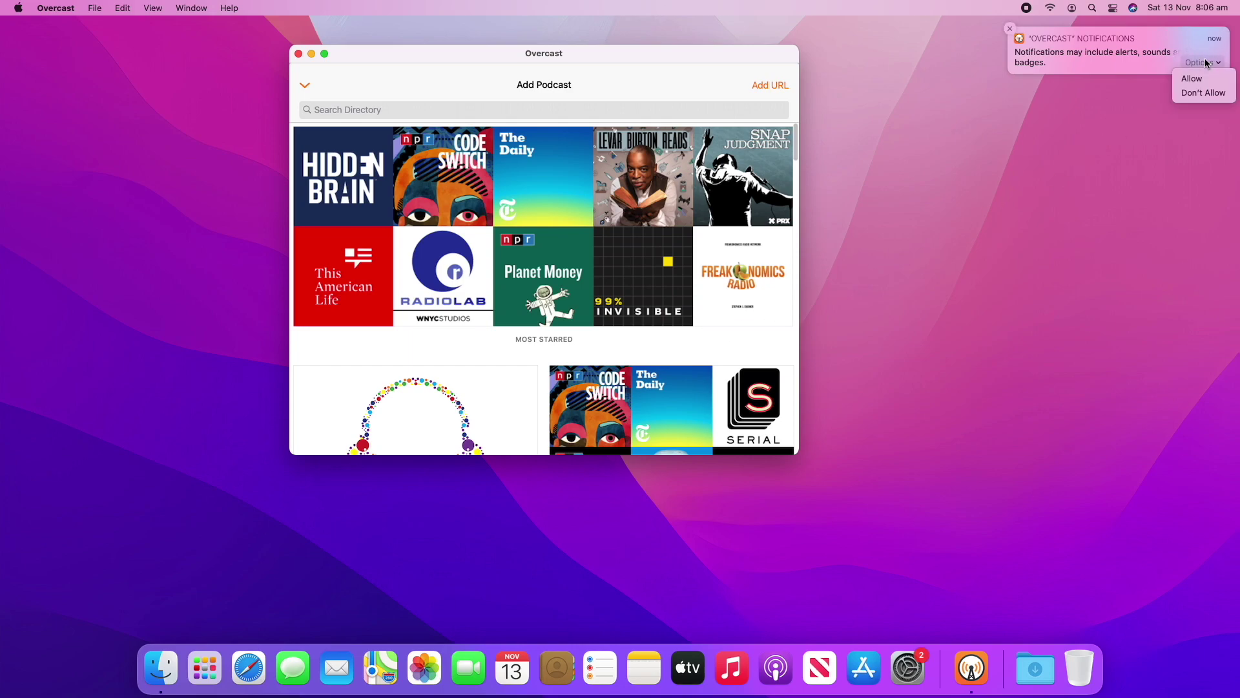
pyautogui.click(637, 54)
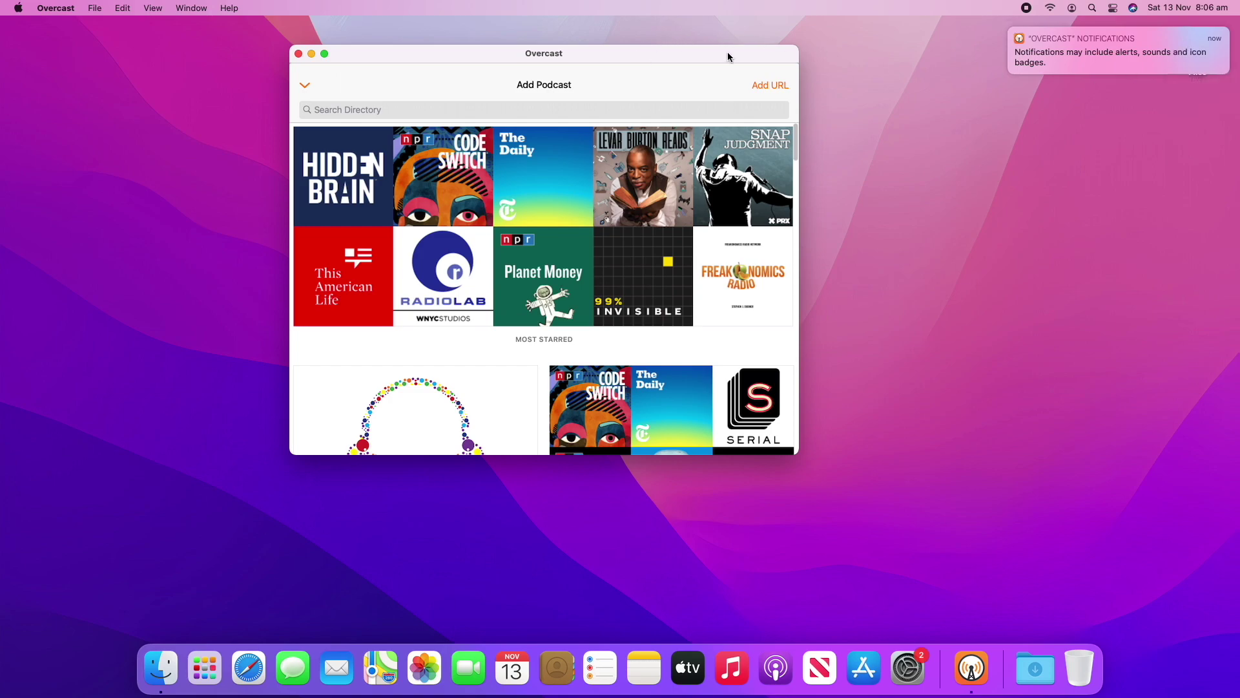
# Open Overcast's notification settings in System Preferences from the banner.
pyautogui.click(1195, 61)
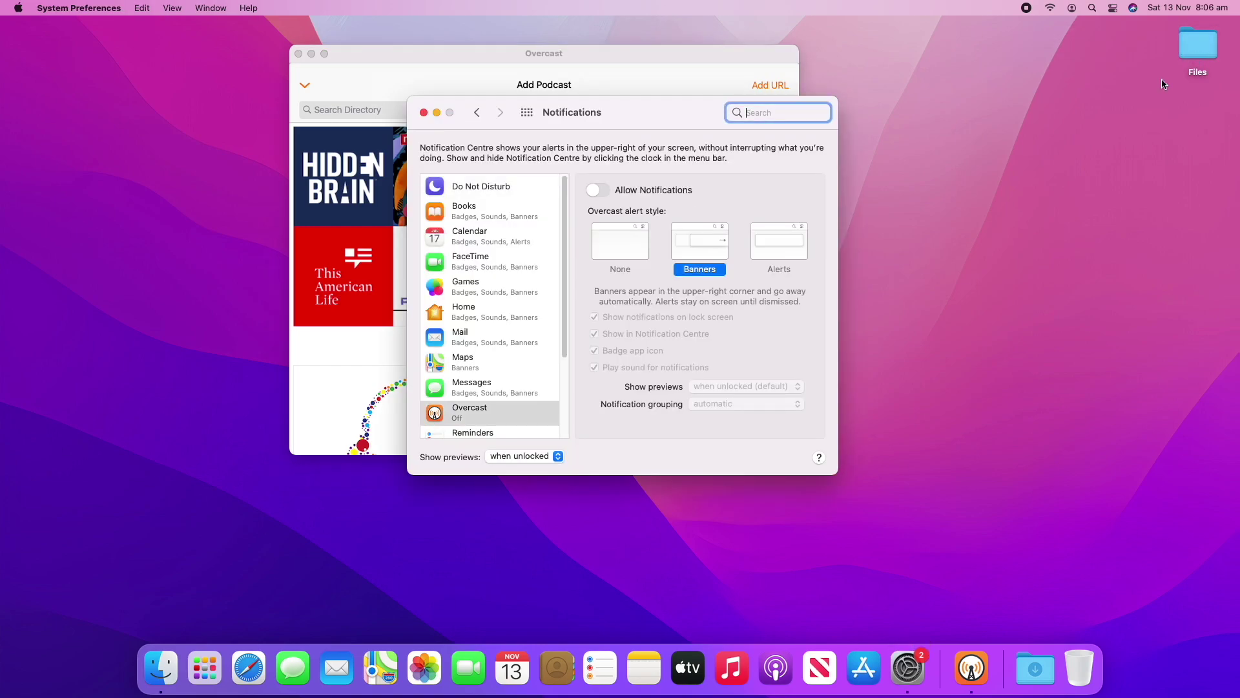